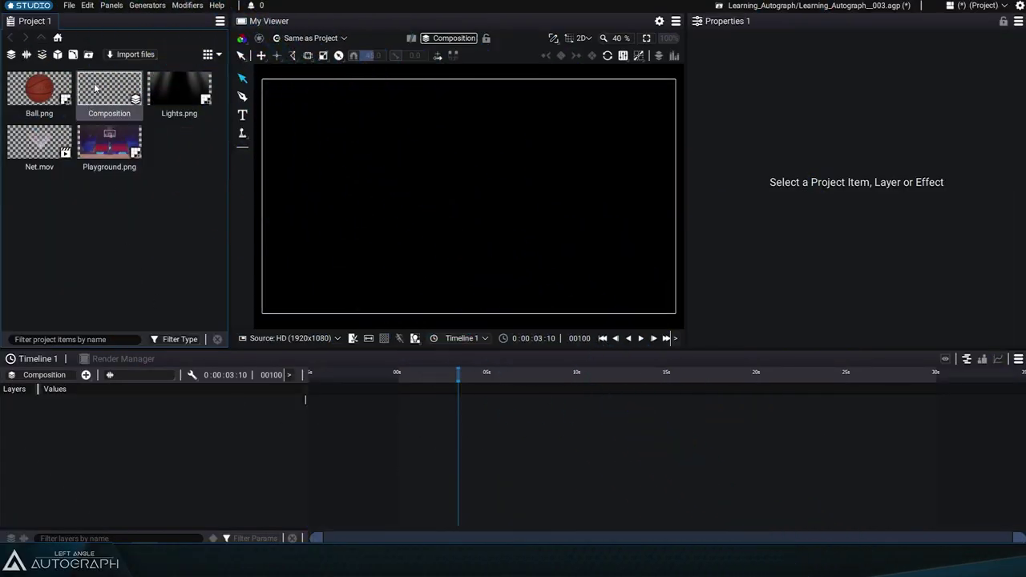
Select the Composition and bring up its Format preset list (currently HD 1920x1080).
click(94, 87)
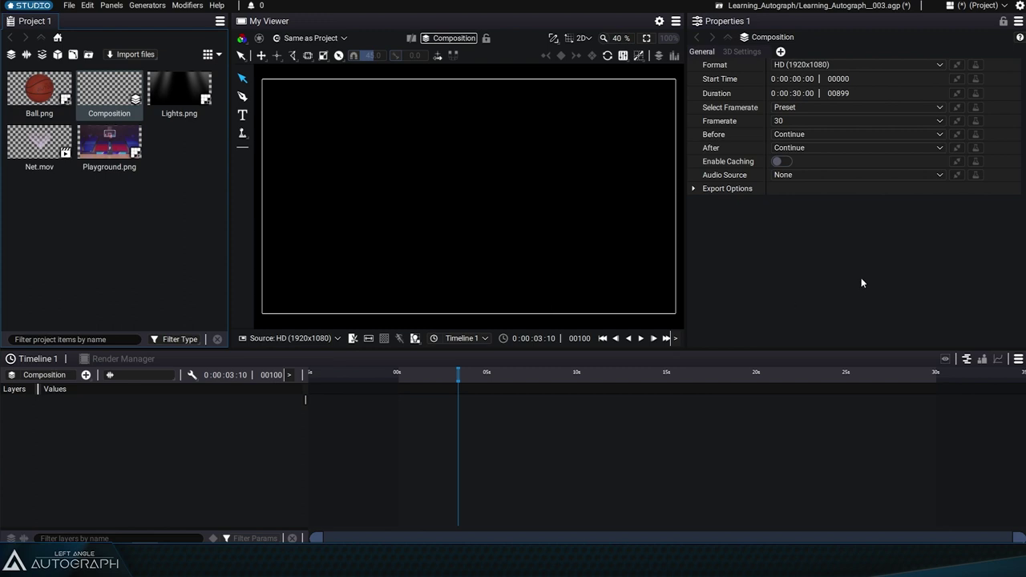
click(866, 63)
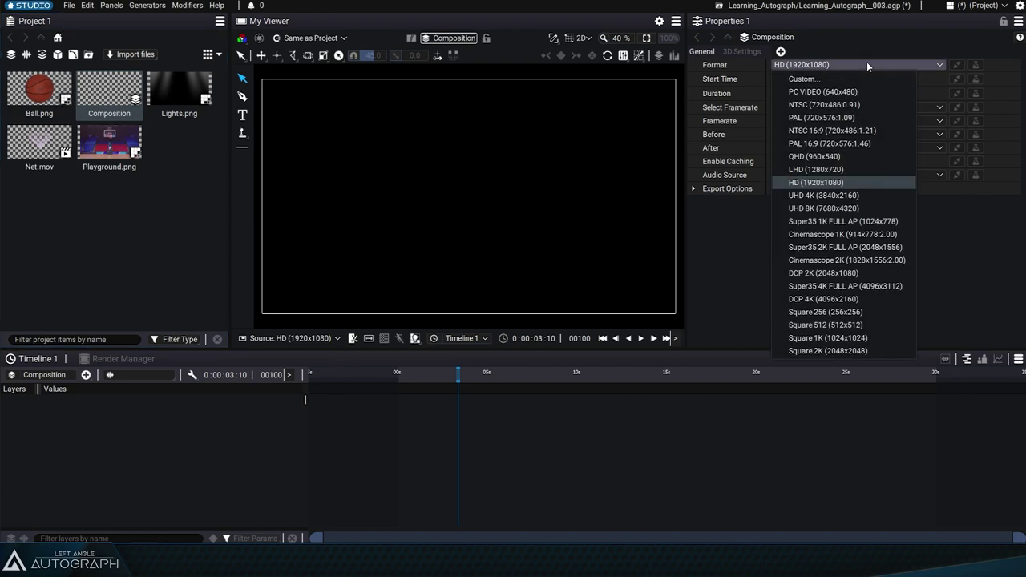
Keep the composition at HD (1920x1080) and scroll through the layers documentation on formats.
click(848, 181)
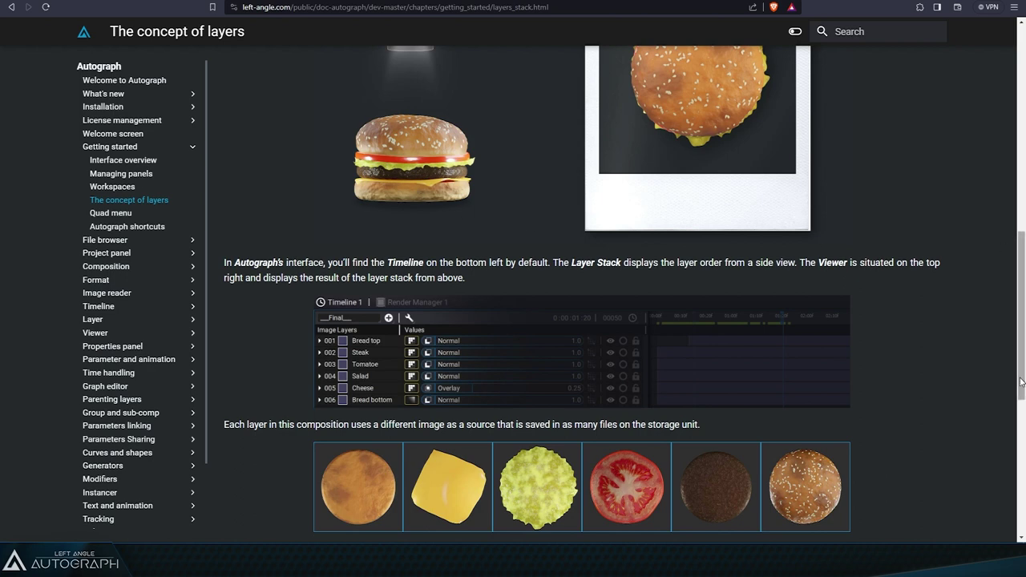
scroll(1021, 382, up, 3)
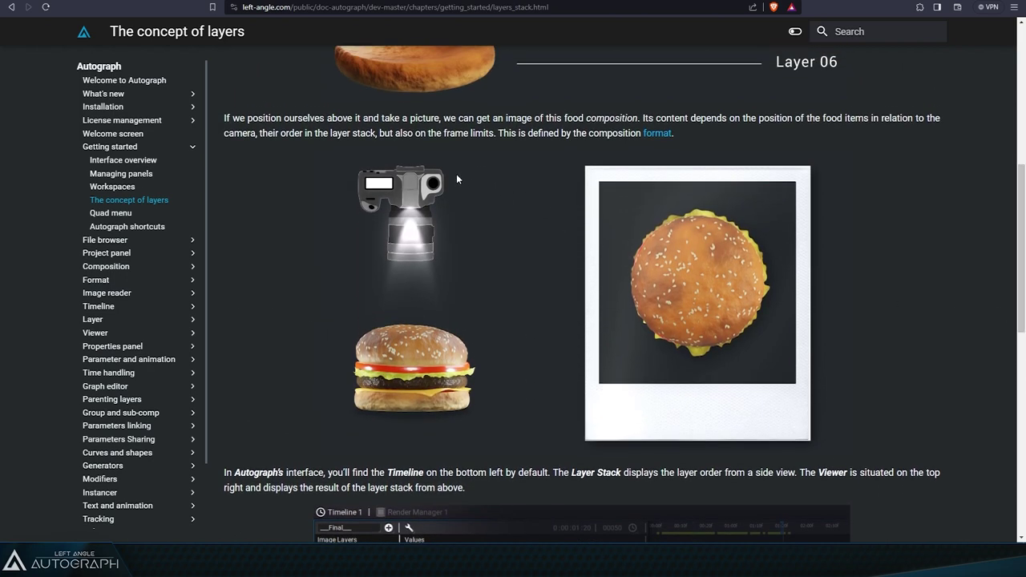
scroll(395, 347, down, 1)
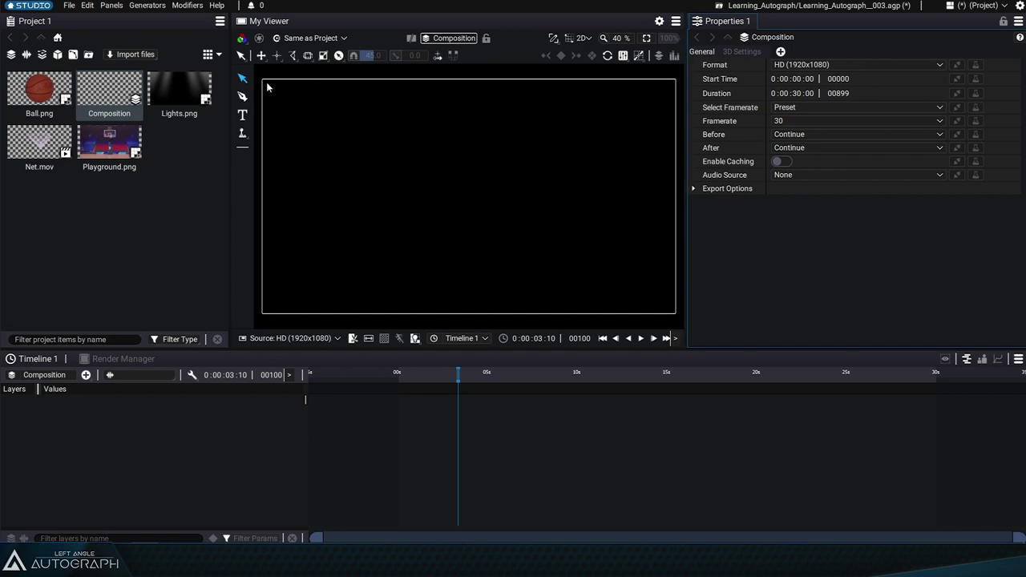
Leave the Format at HD (1920x1080) and open Preferences on the Formats page.
click(856, 62)
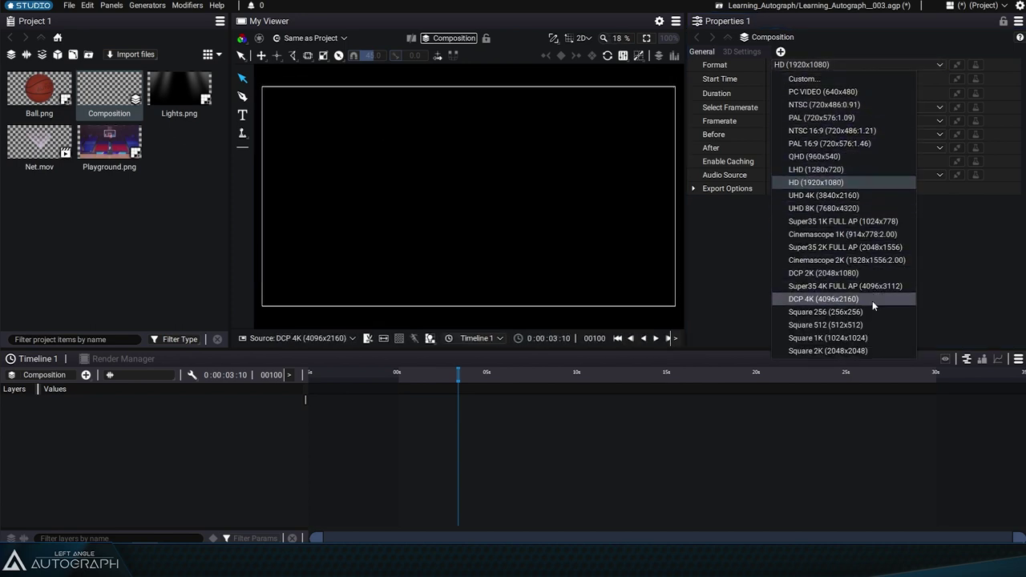
click(829, 182)
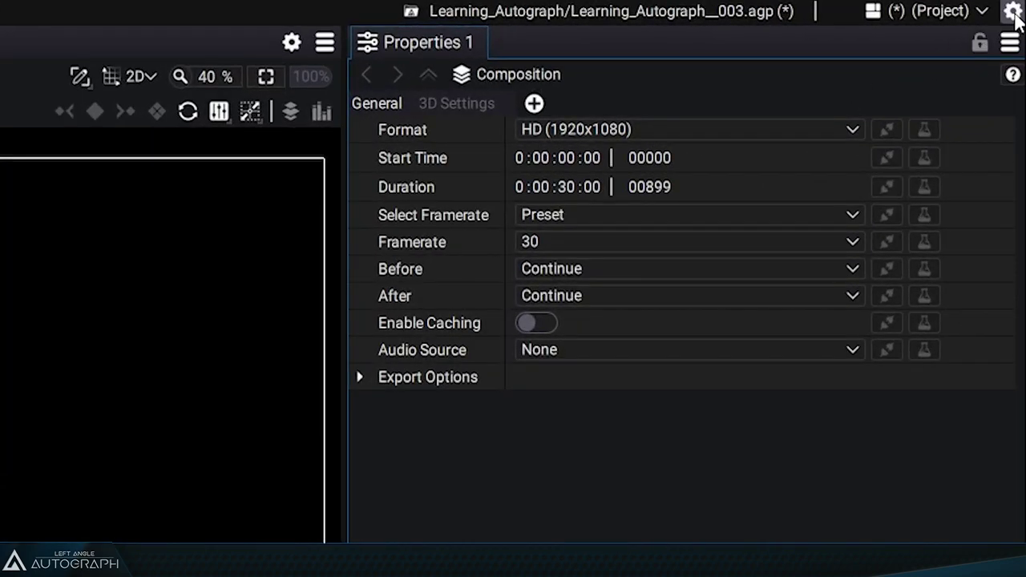
click(1014, 15)
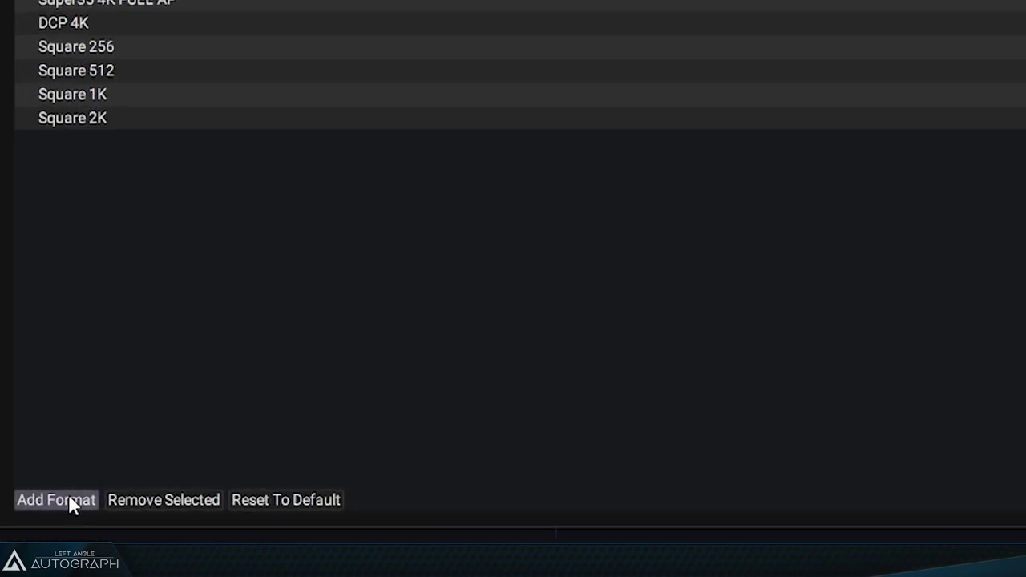
Add a new format row, rename Format 21 to 'Socials' and set its size to 1080x1080.
click(68, 494)
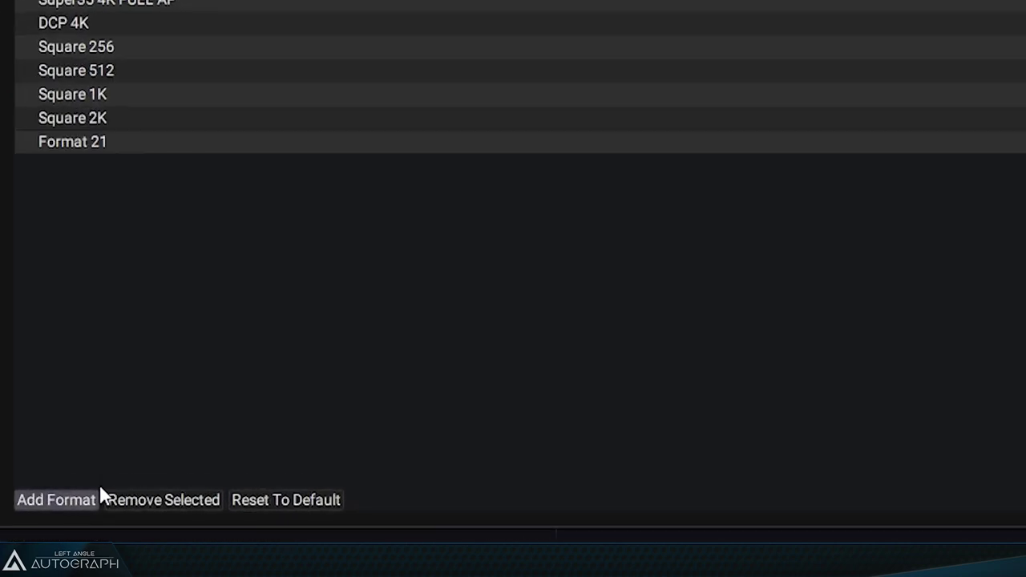
double_click(94, 141)
text(Socials)
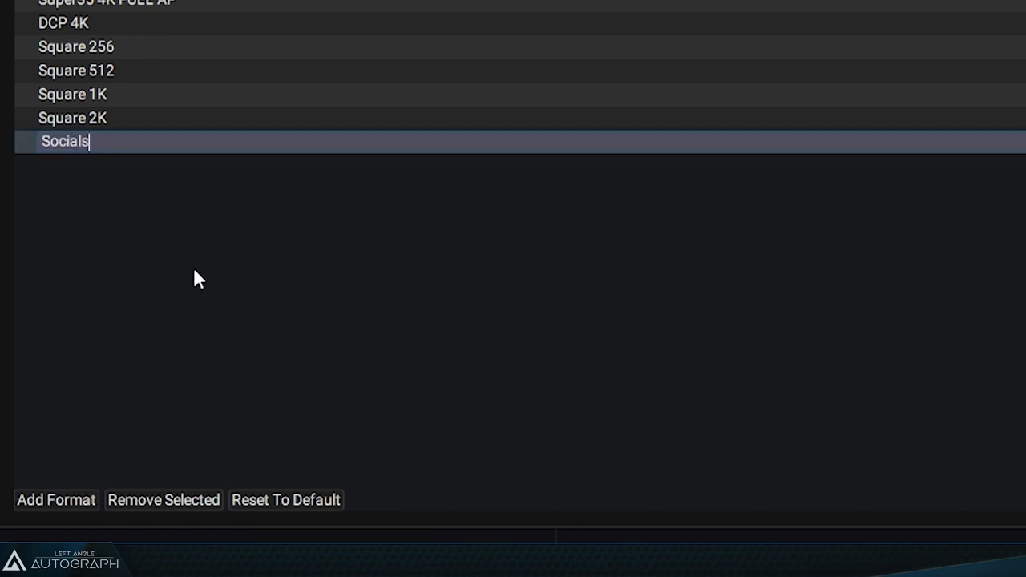
key(Return)
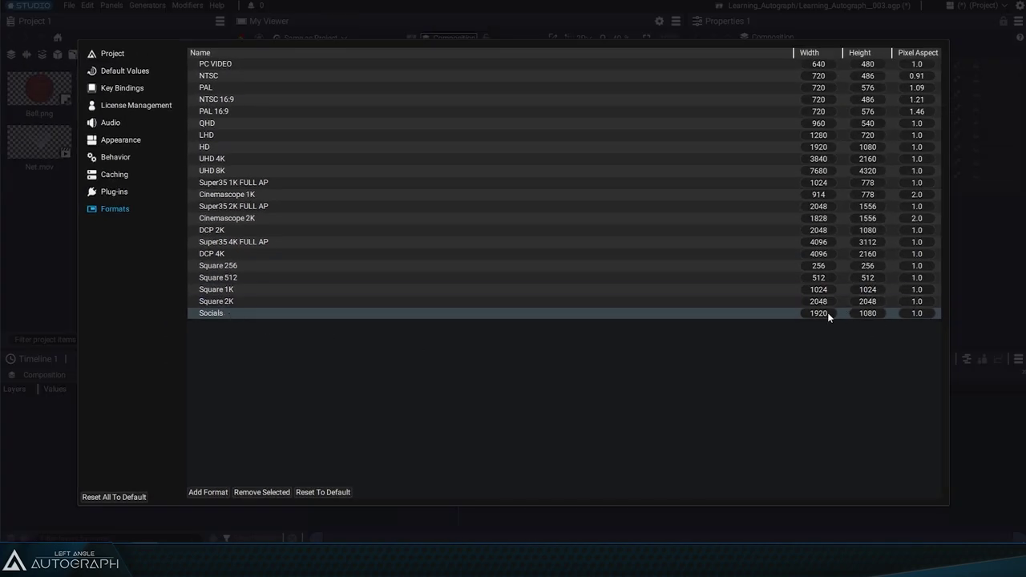
text(1080)
key(Return)
Confirm Socials (1080x1080) appears in the Composition and viewer Source format lists, keeping HD.
click(32, 277)
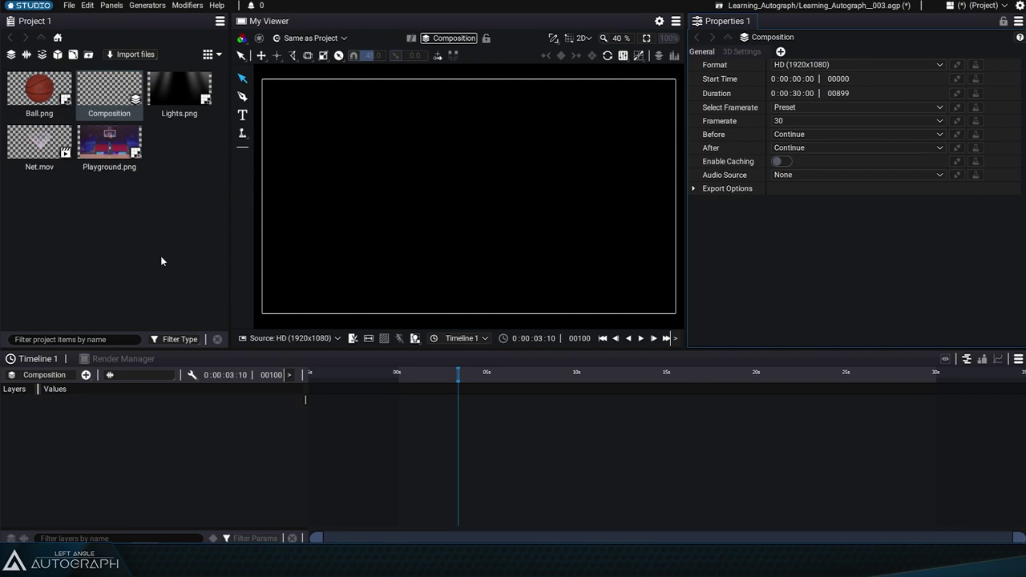
click(846, 64)
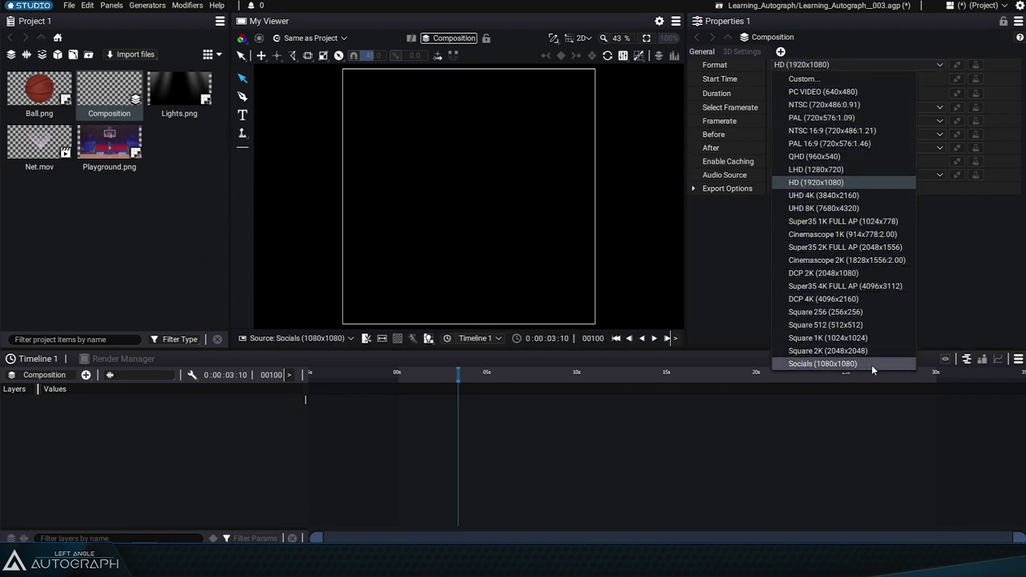
click(849, 182)
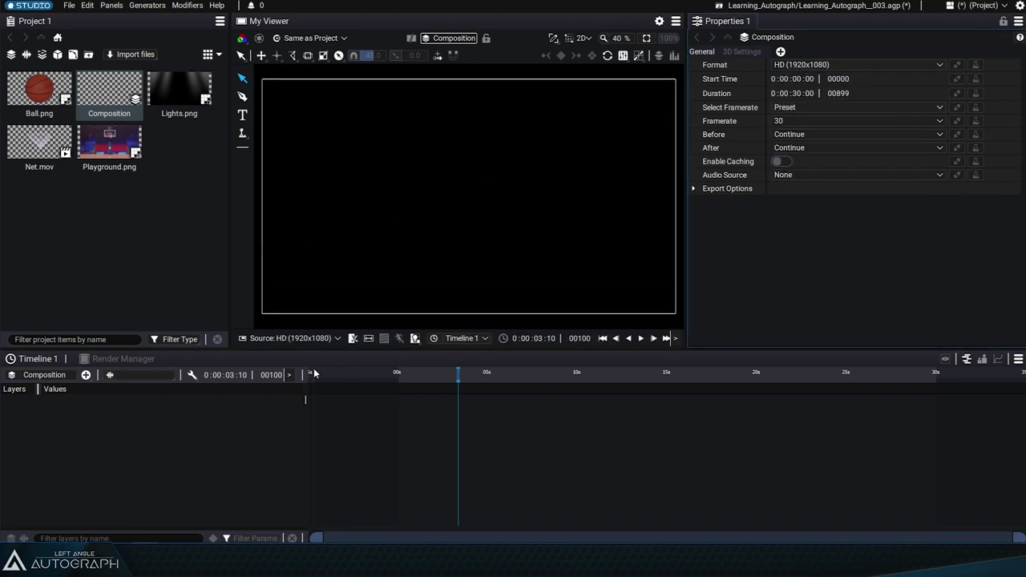
click(289, 339)
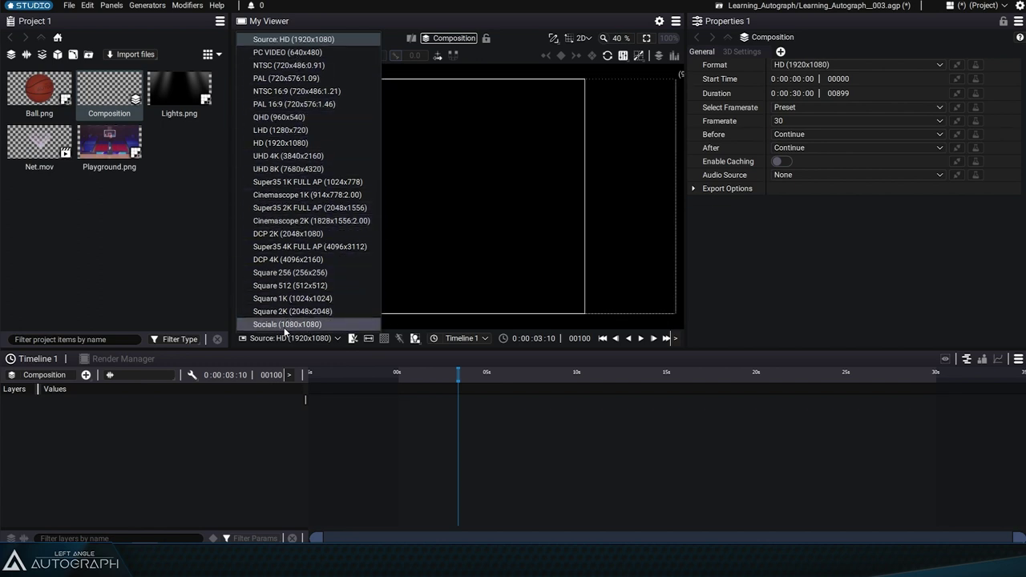
click(287, 40)
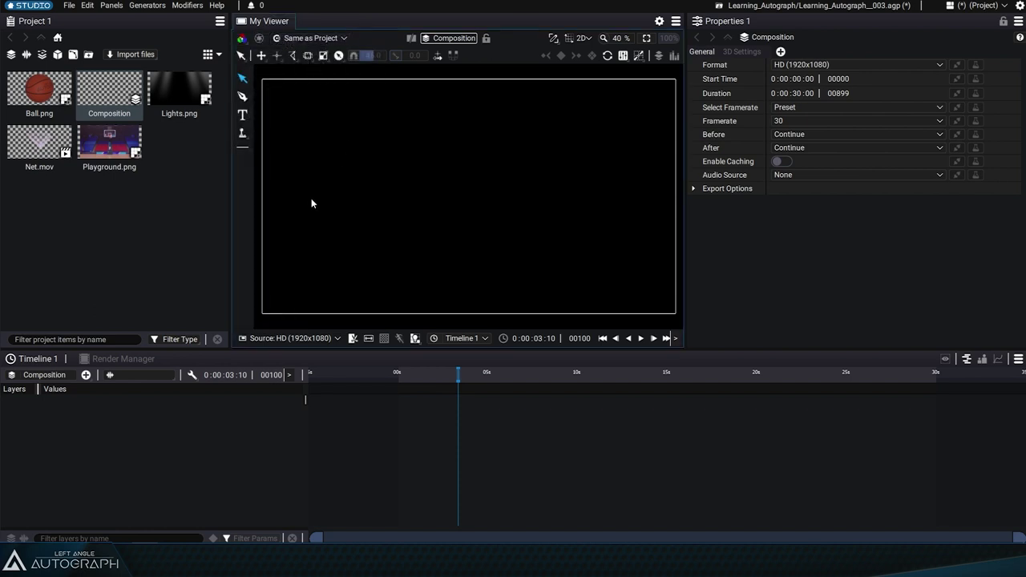
click(124, 94)
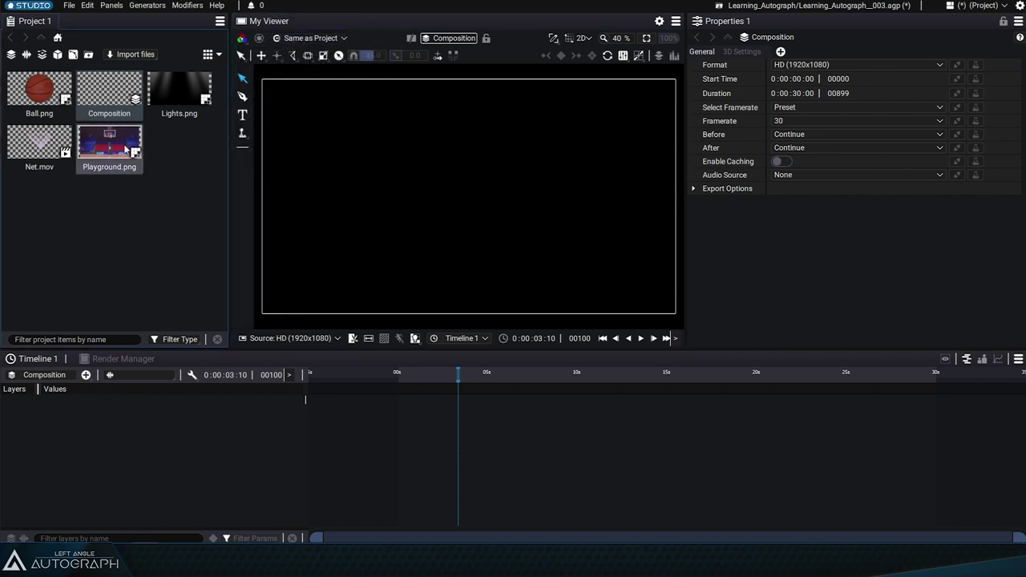
click(849, 65)
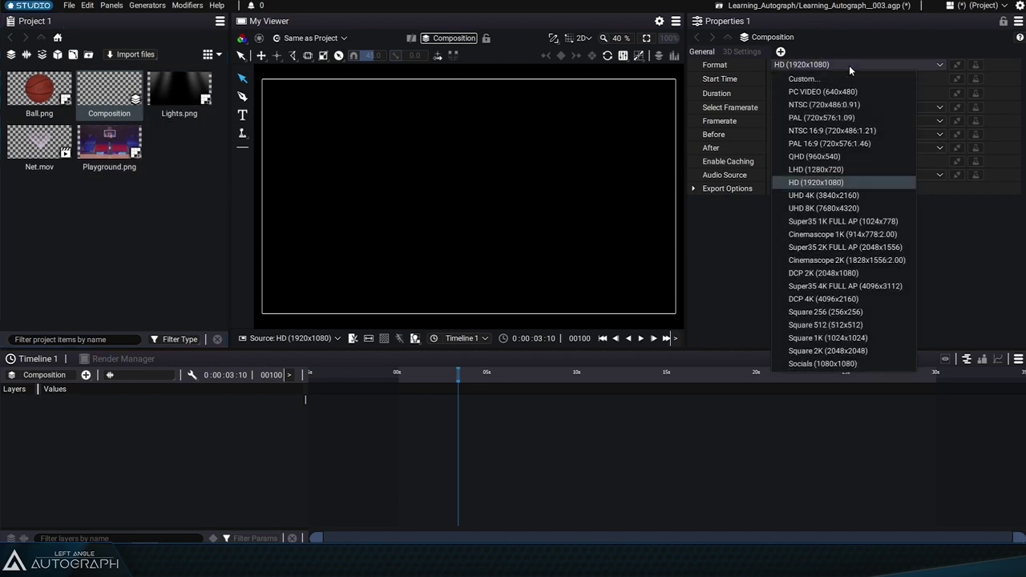
click(848, 184)
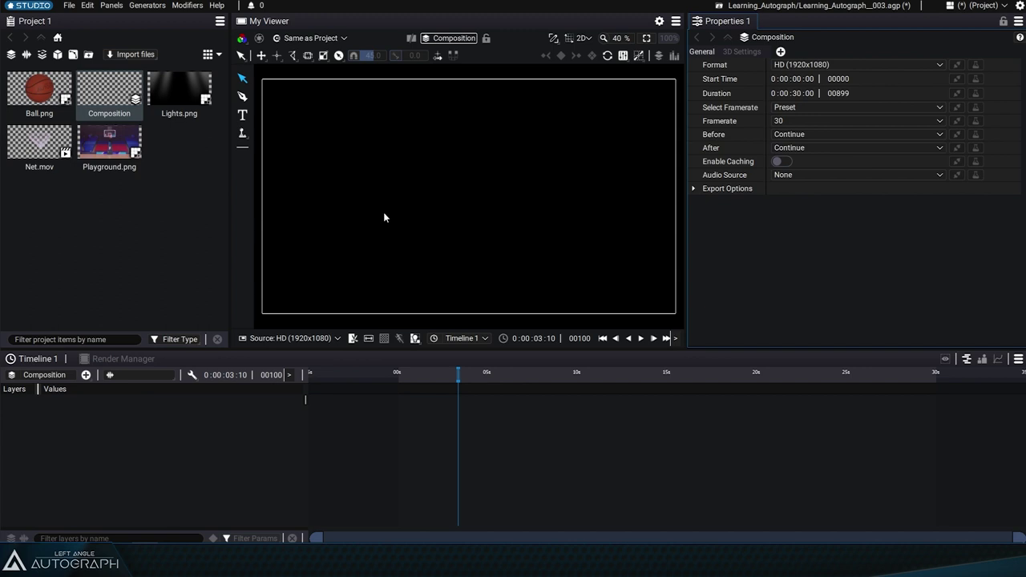
click(318, 338)
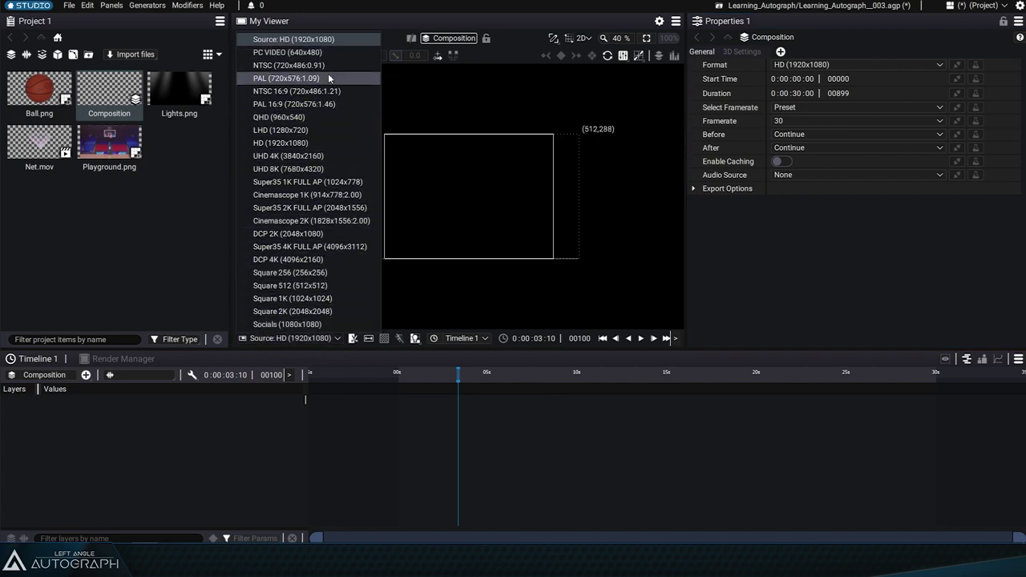
click(277, 40)
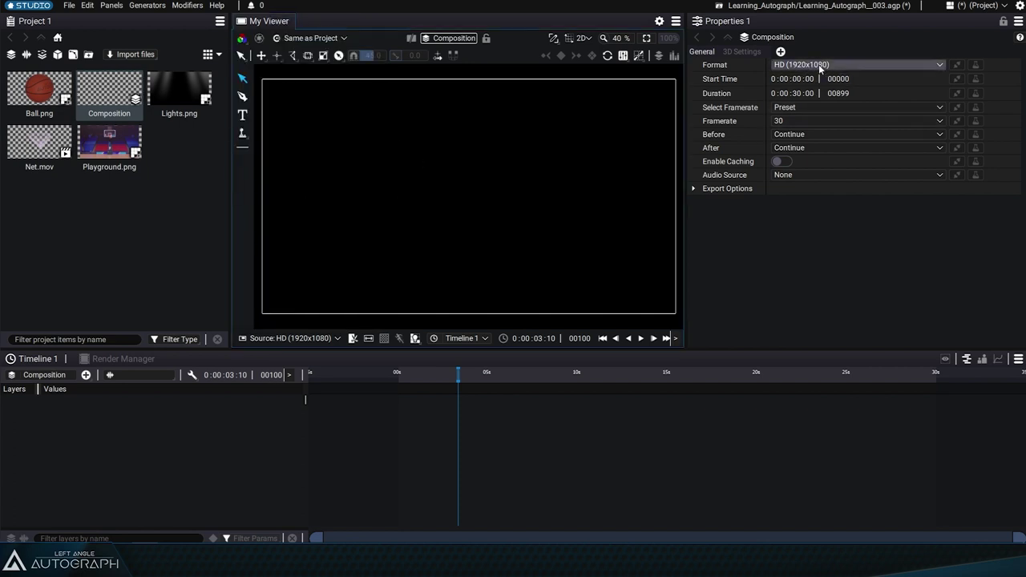
click(43, 97)
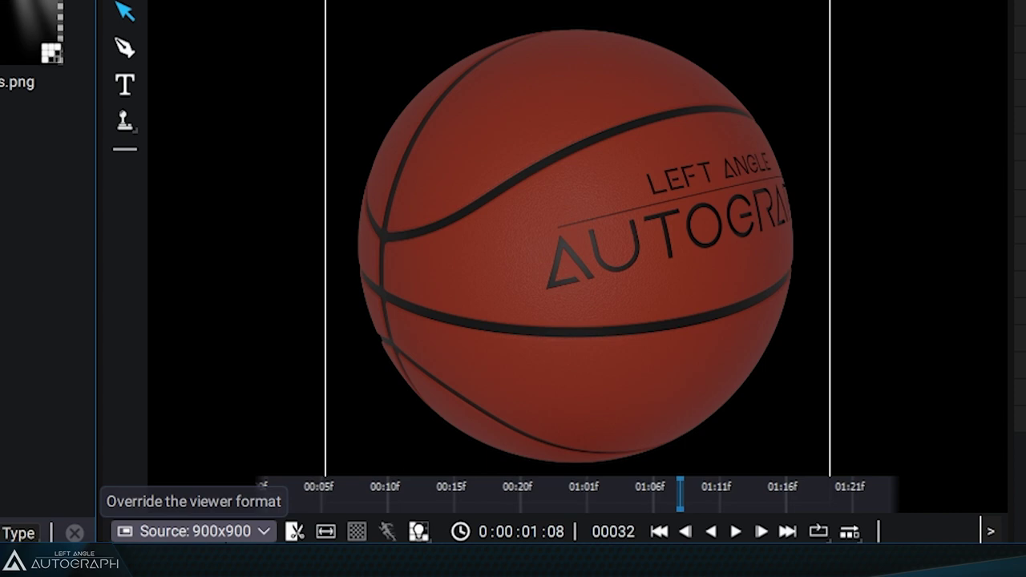
click(192, 531)
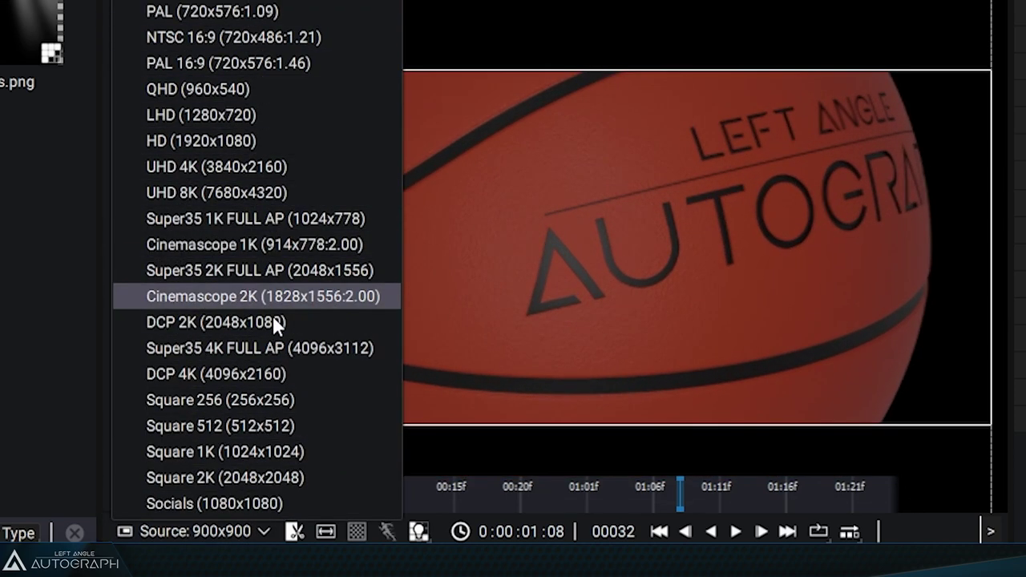
key(Escape)
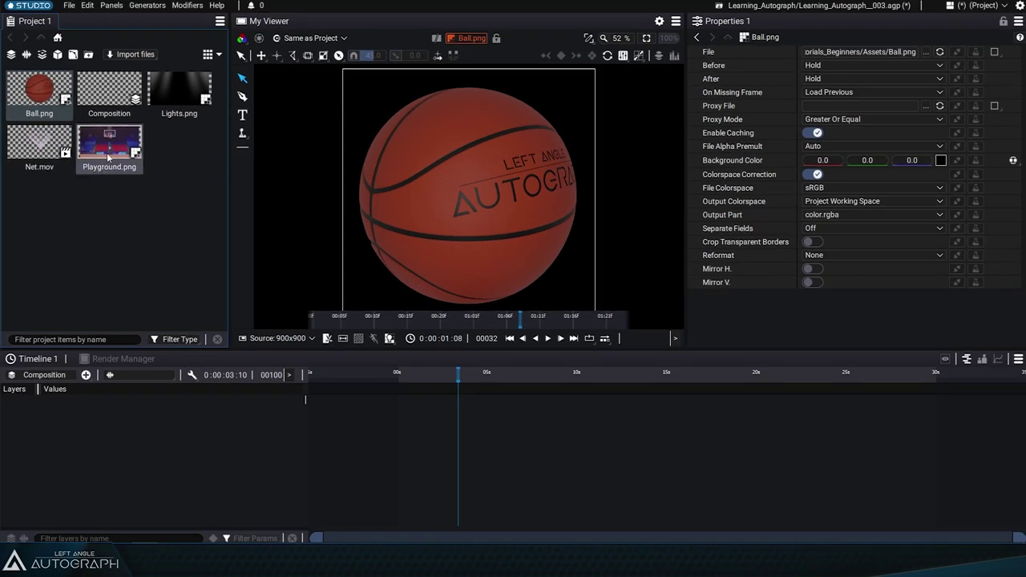
click(171, 98)
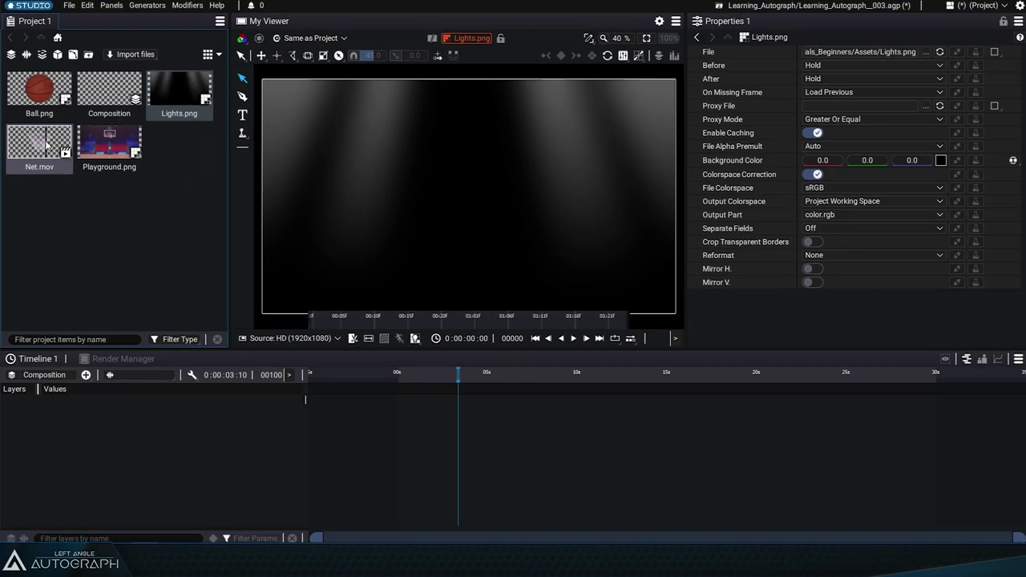
click(46, 145)
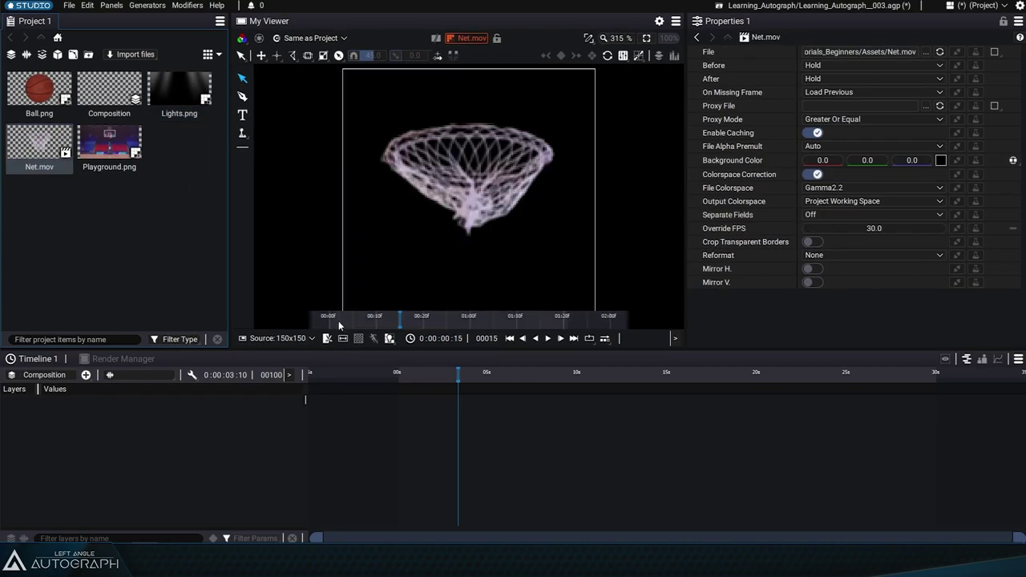
drag(338, 320, 441, 320)
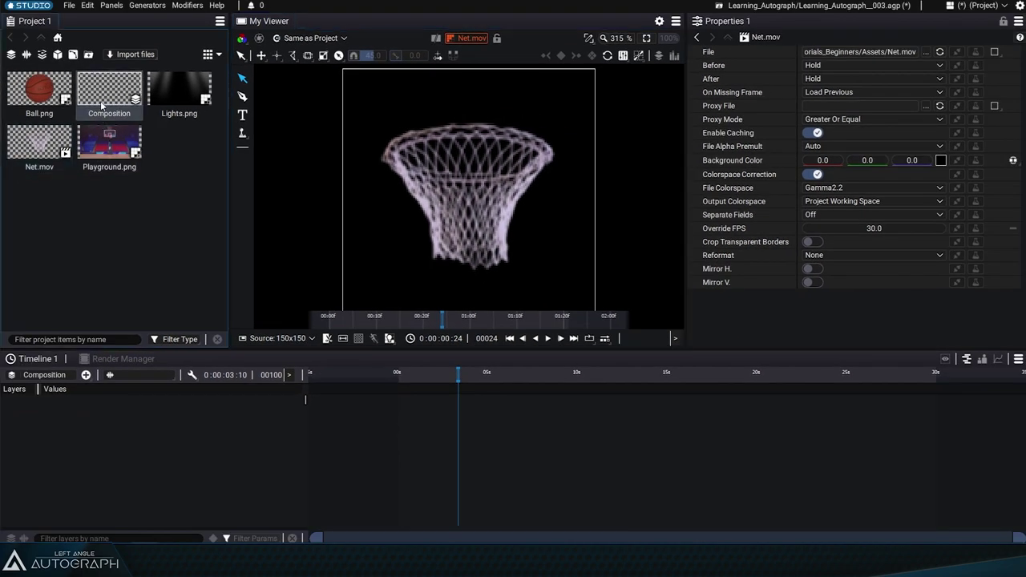
click(101, 100)
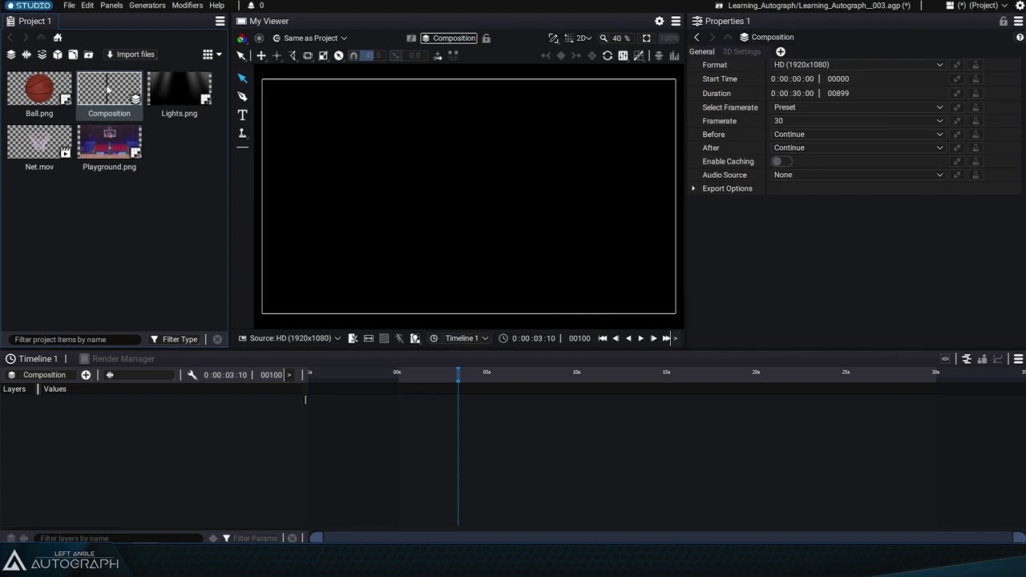
Check the Composition's format list and leave it at HD (1920x1080).
click(830, 65)
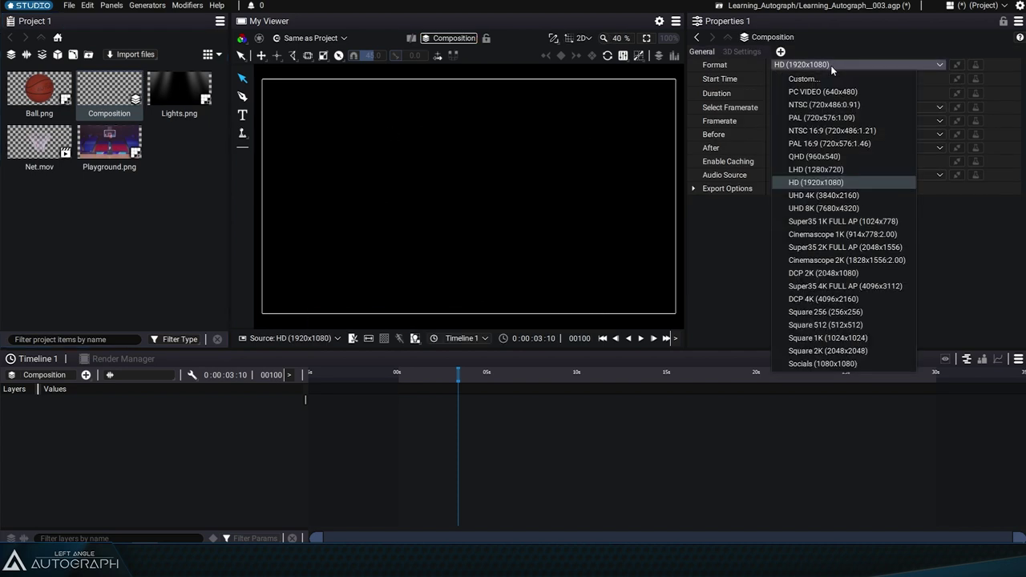
click(839, 187)
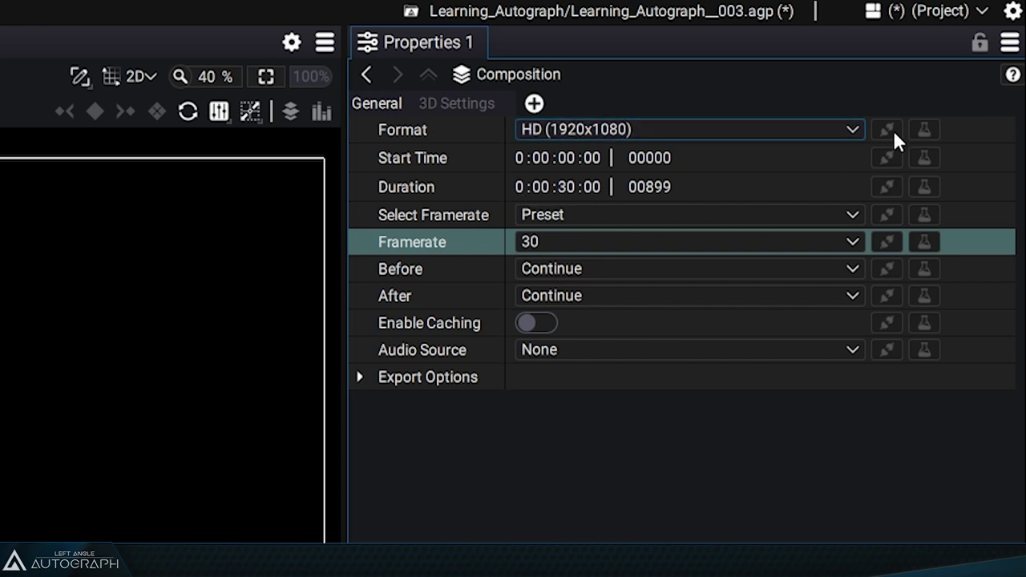
Change the Default Values Composition Framerate from 24 to 30 fps and close Preferences.
click(1012, 11)
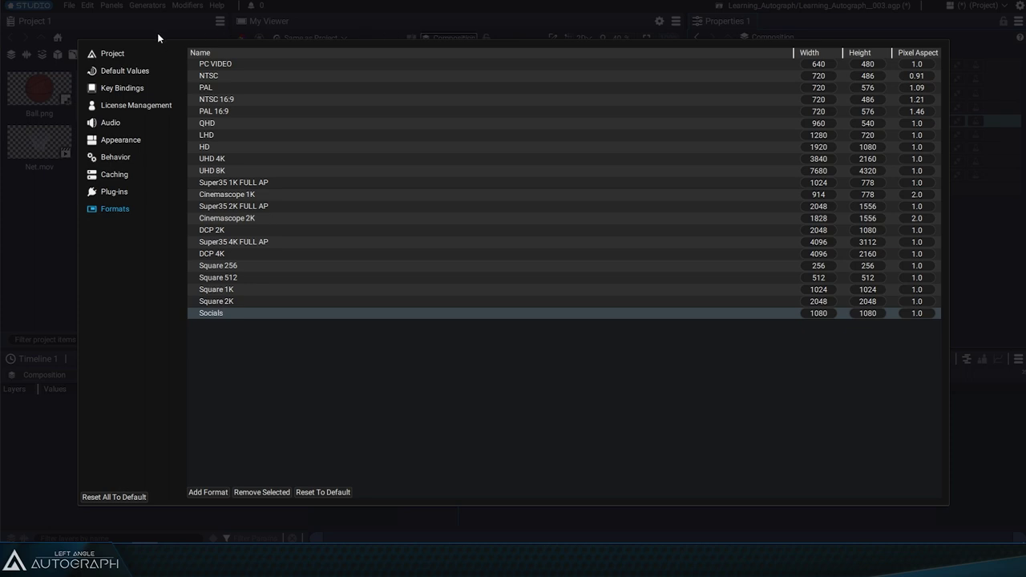
click(116, 69)
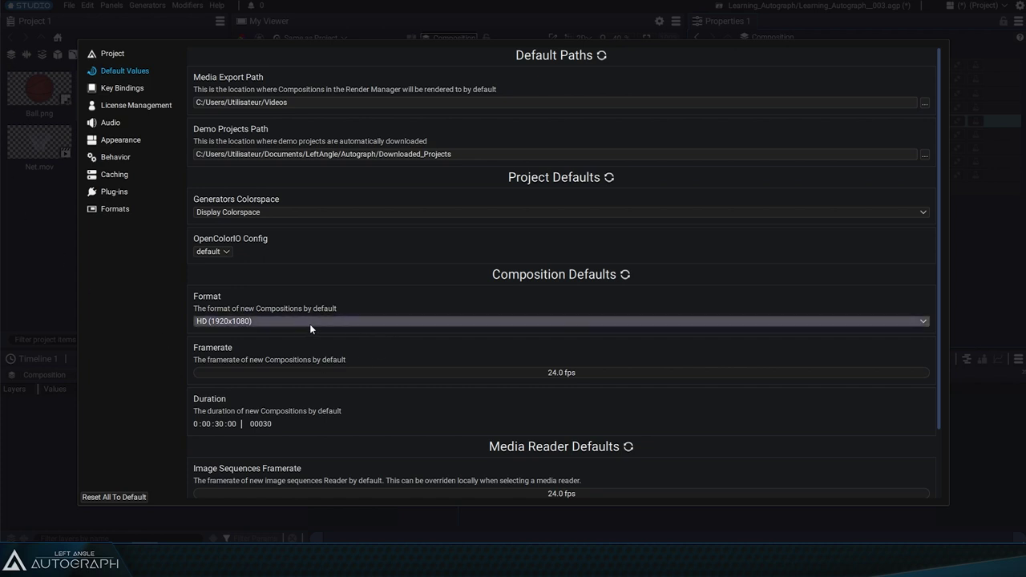
click(557, 373)
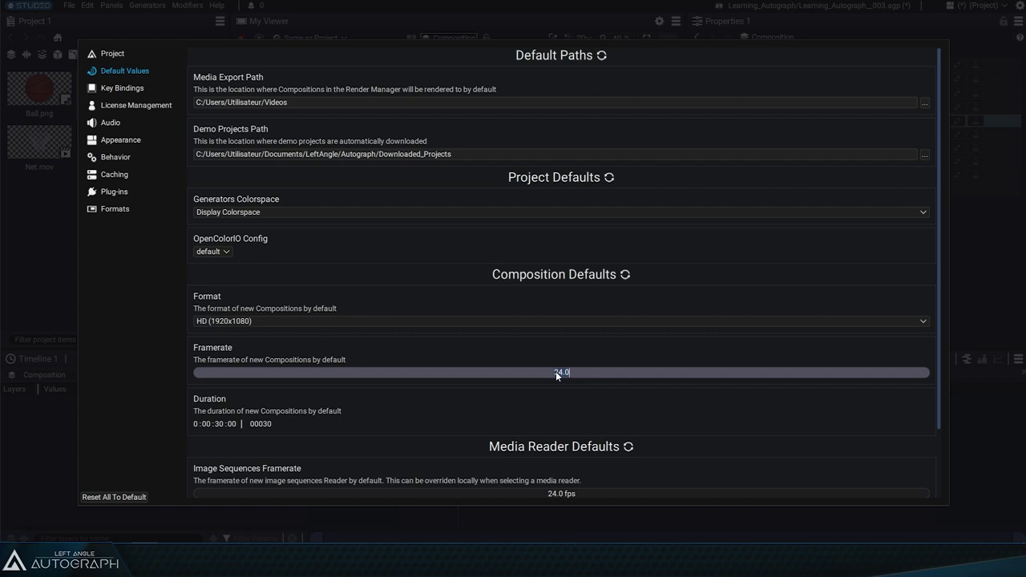
text(30)
key(Return)
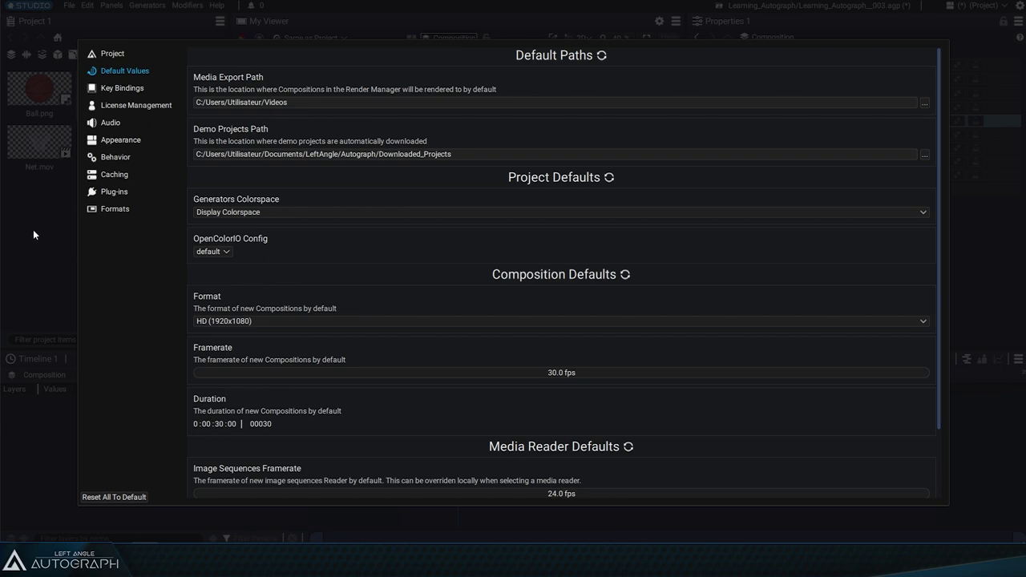
click(36, 272)
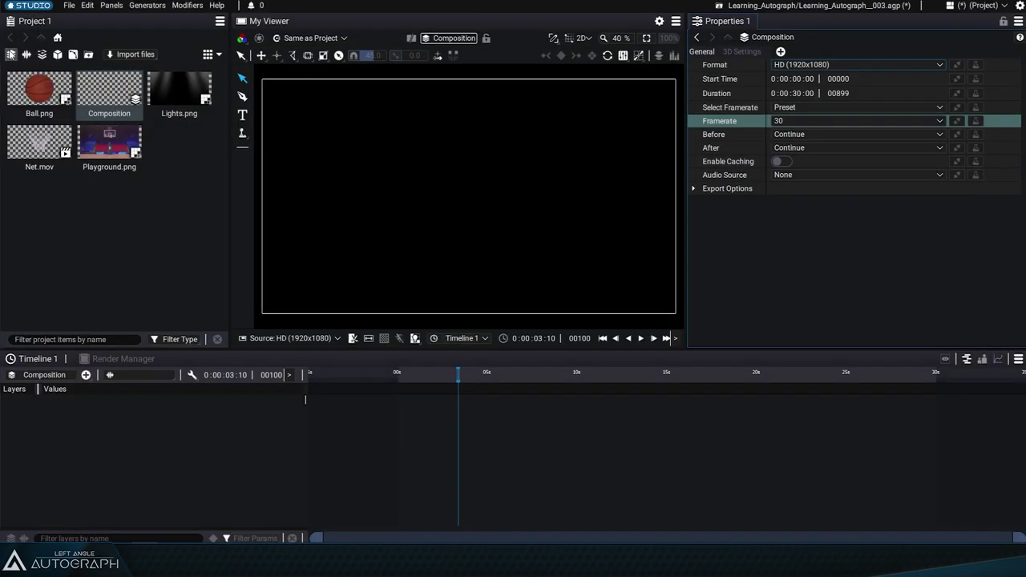